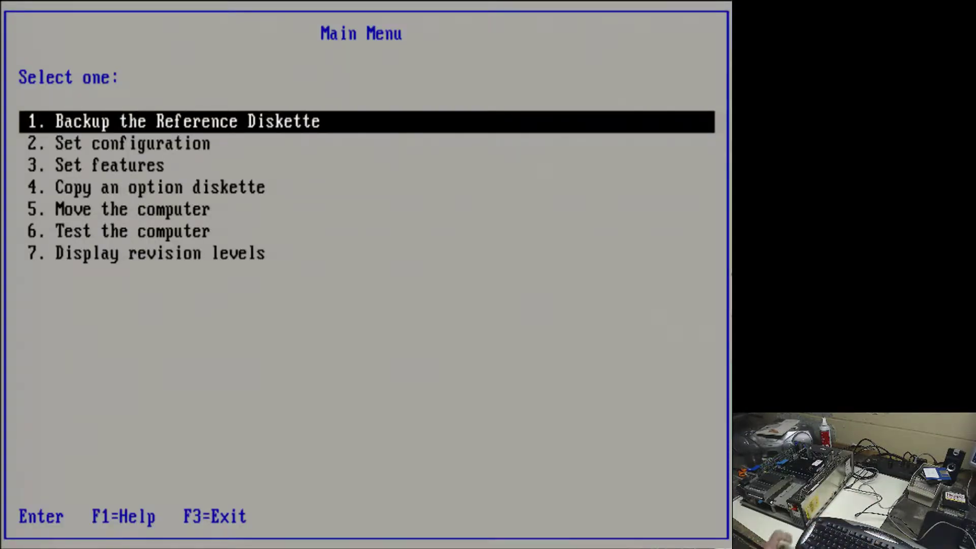
Step: Open the stored system configuration for viewing and examine the system memory and built-in features
key(Down)
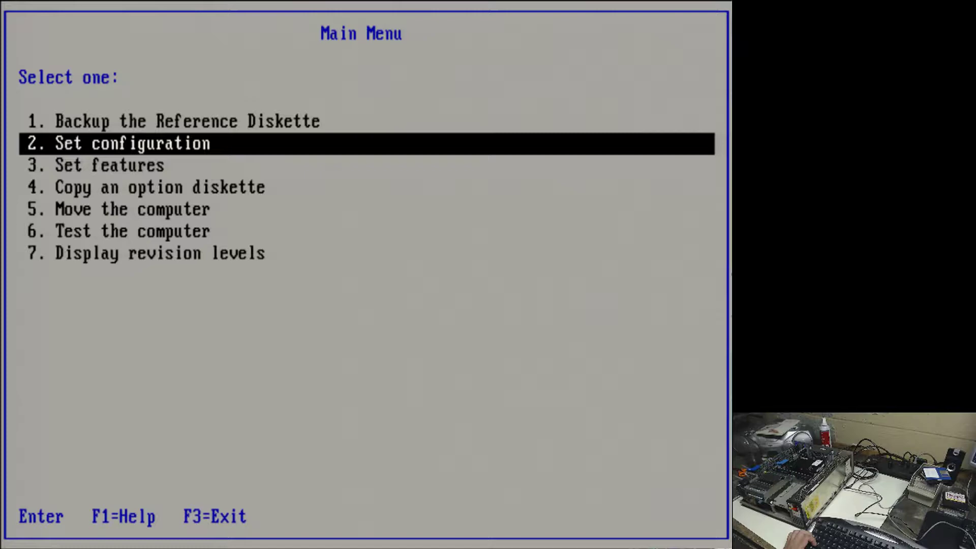
key(Return)
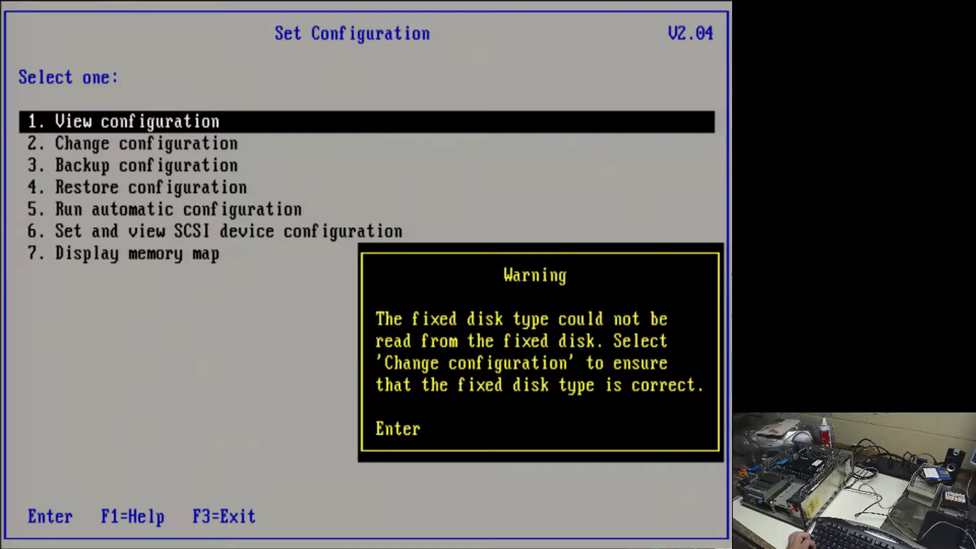
key(Return)
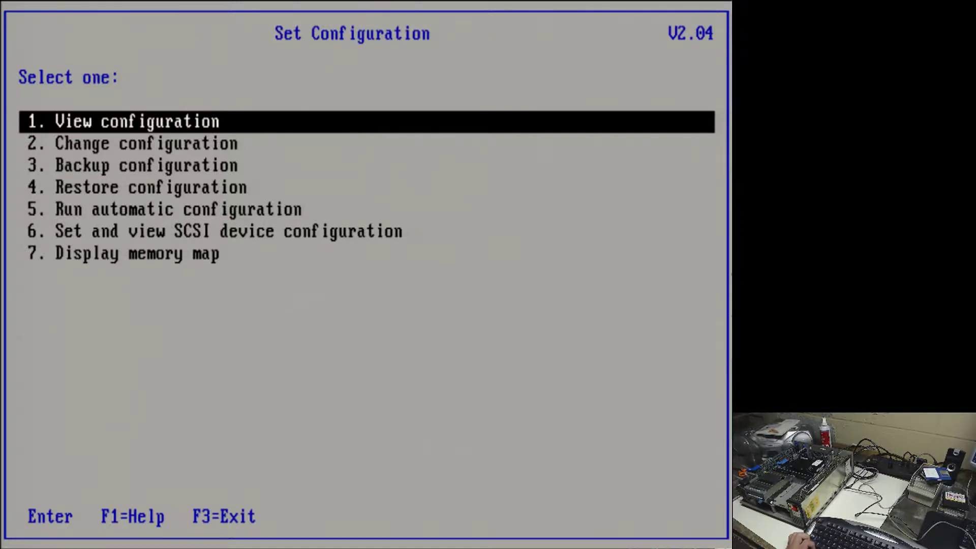
key(Return)
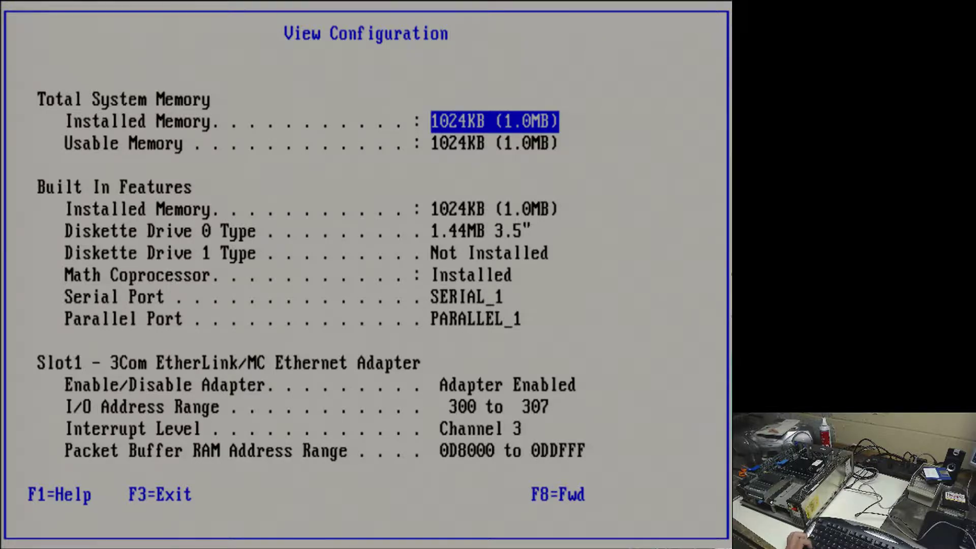
key(Down)
key(Down)
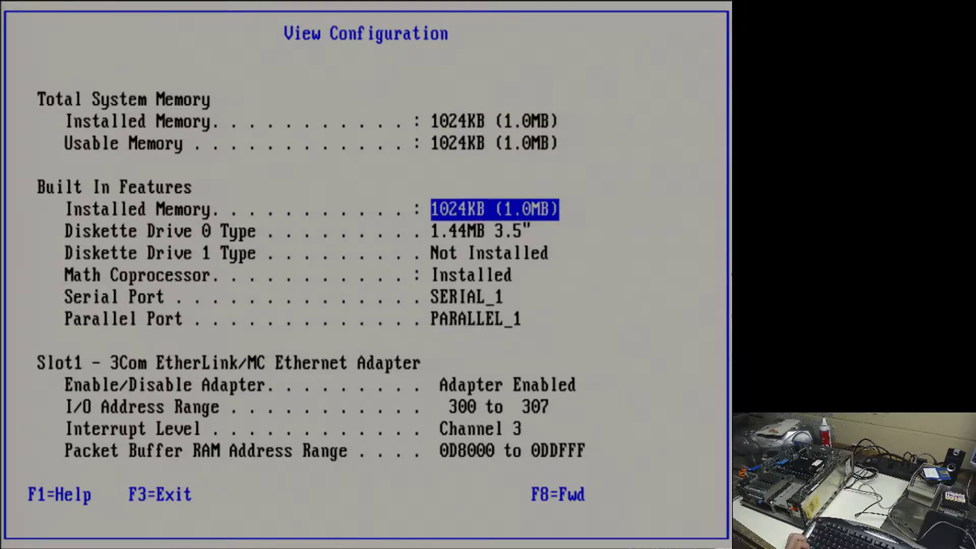
key(Down)
key(Down)
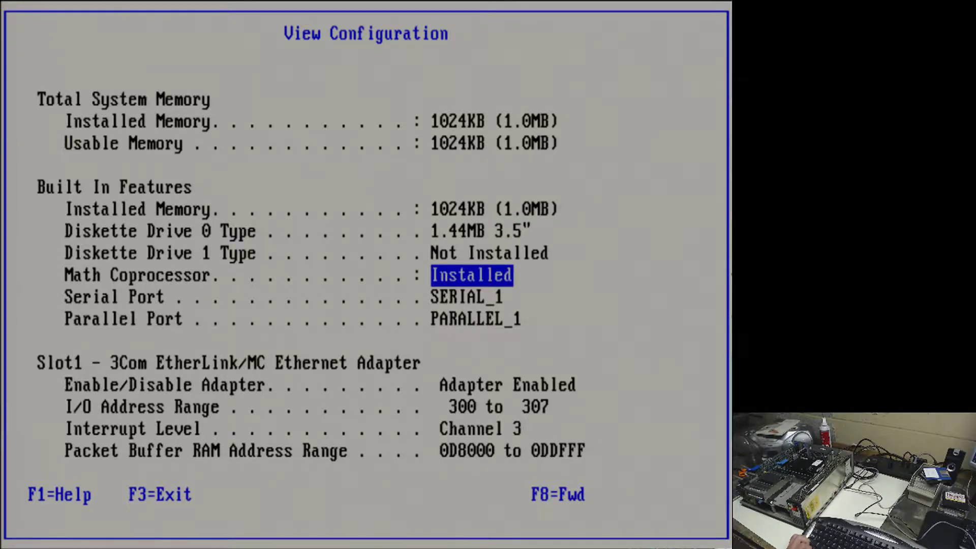
key(Down)
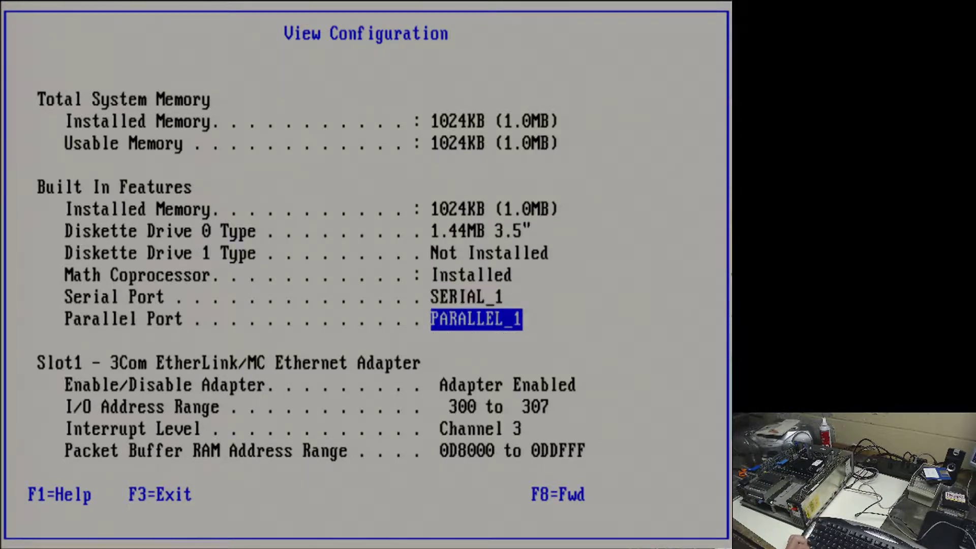
Step: Examine the Slot1 3Com EtherLink/MC Ethernet adapter's I/O address, interrupt level and packet buffer settings
key(Down)
key(Down)
key(Down)
key(Down)
key(Up)
key(Up)
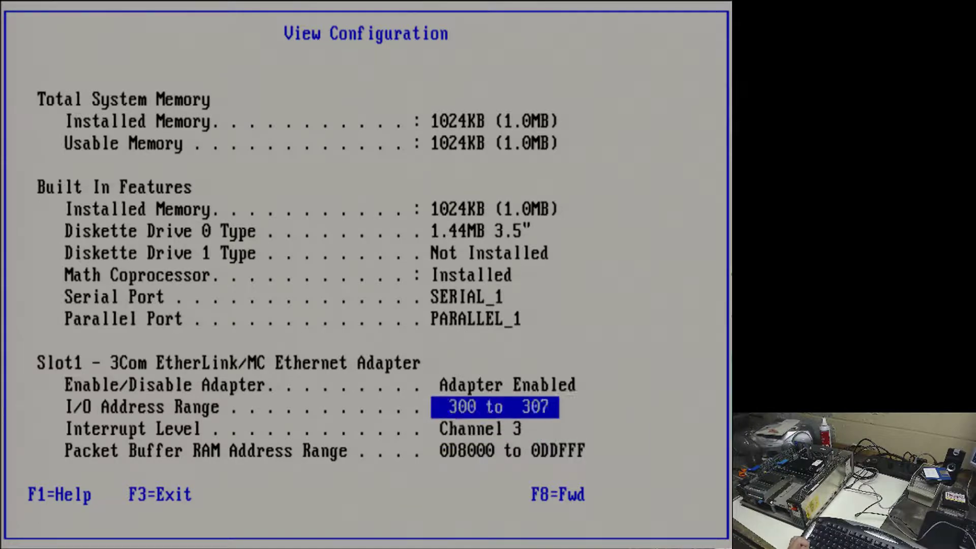
key(Down)
key(Down)
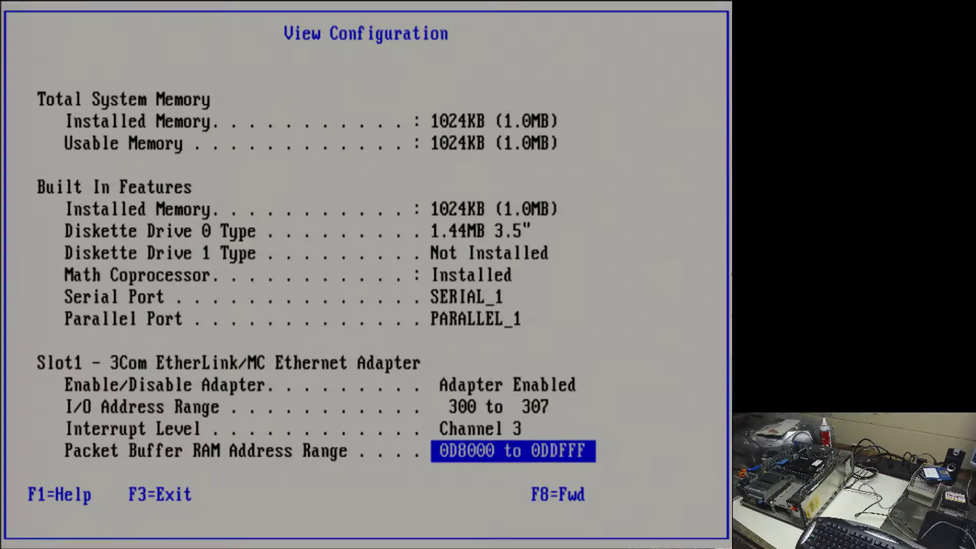
Step: Review the remaining slots through the Slot4 IBM Fixed Disk Adapter's drive type, and return to the Main Menu
key(Down)
key(Up)
key(Up)
key(Up)
key(Up)
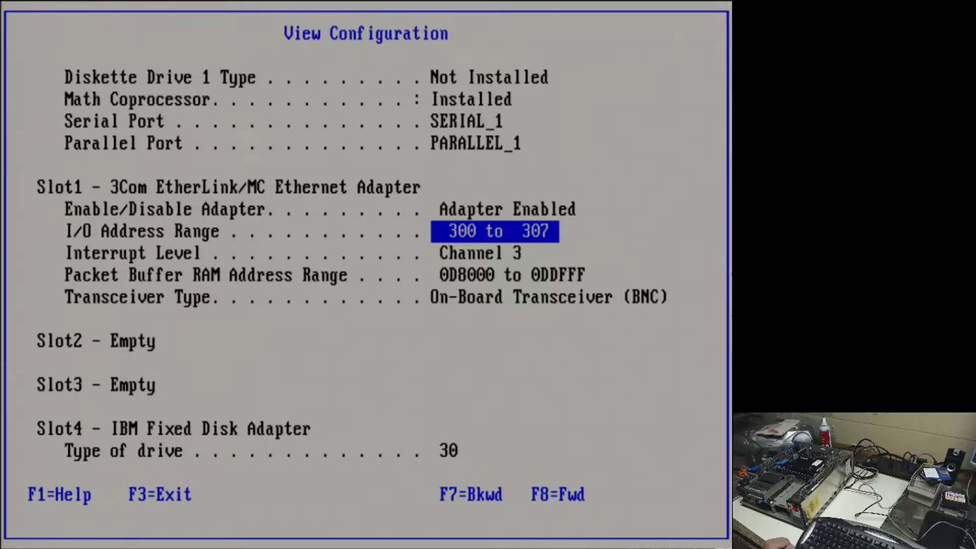
key(Up)
key(Down)
key(Down)
key(Down)
key(Down)
key(Down)
key(Down)
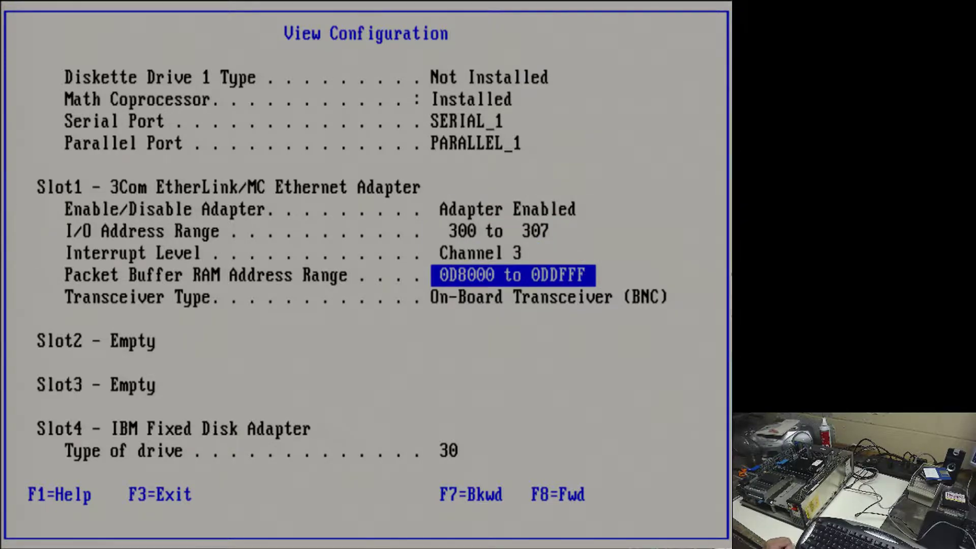
key(Up)
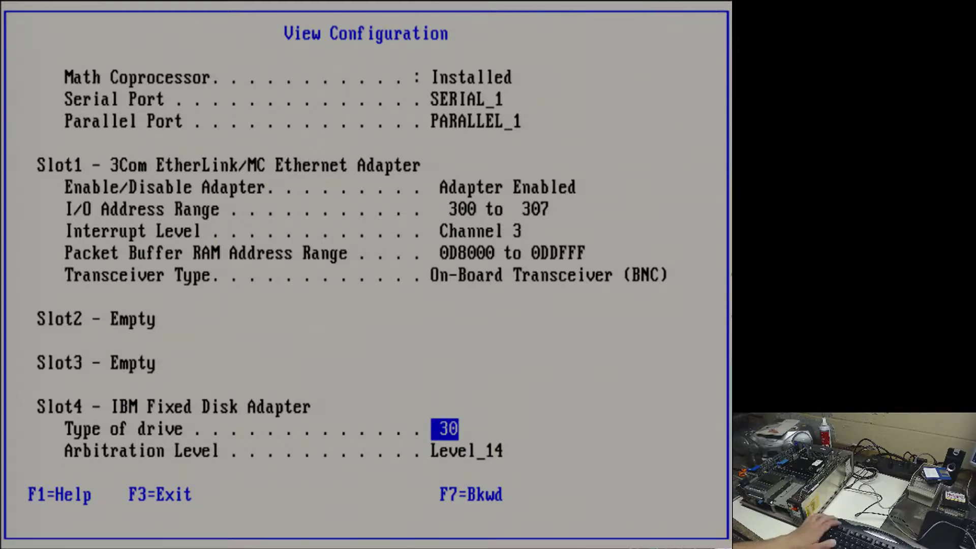
key(F3)
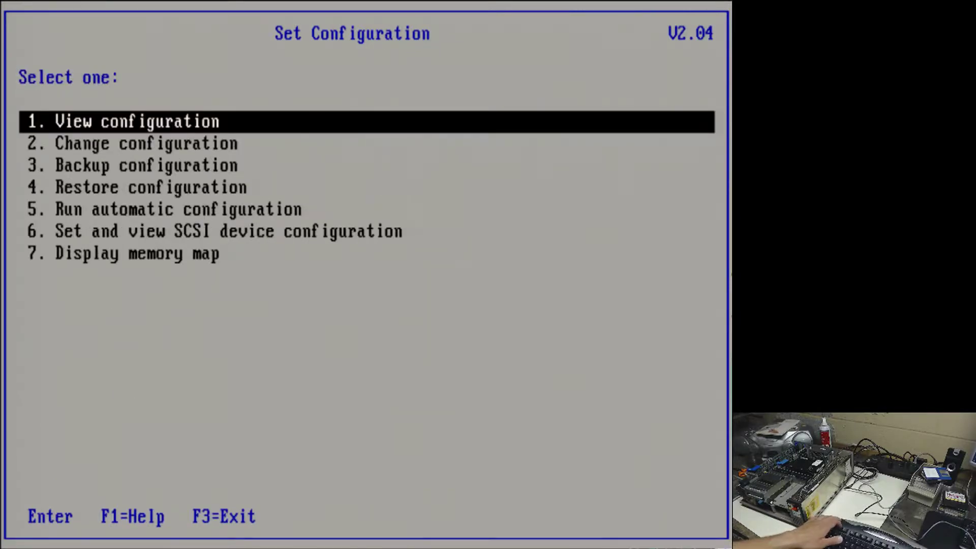
key(F3)
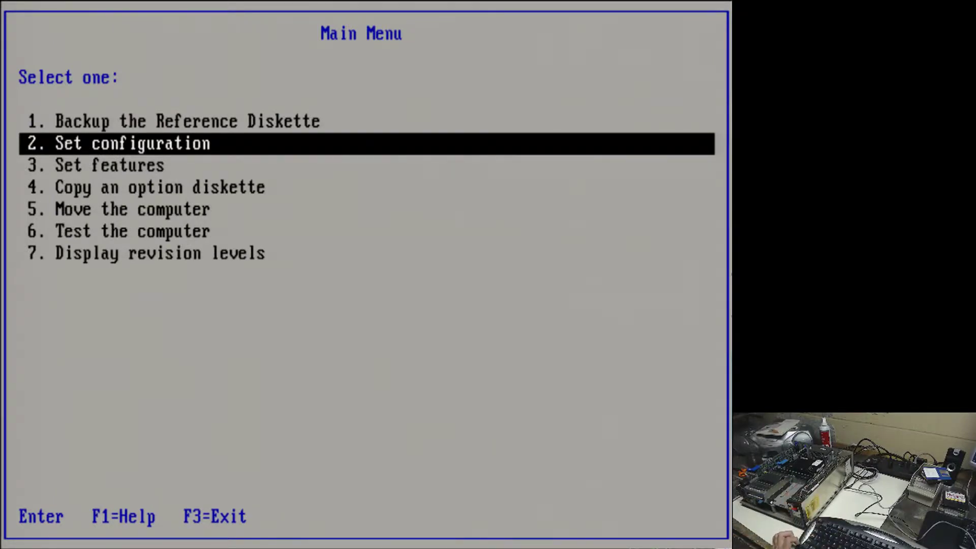
key(Down)
key(Down)
key(Down)
key(Down)
key(Up)
key(Up)
key(Up)
key(Up)
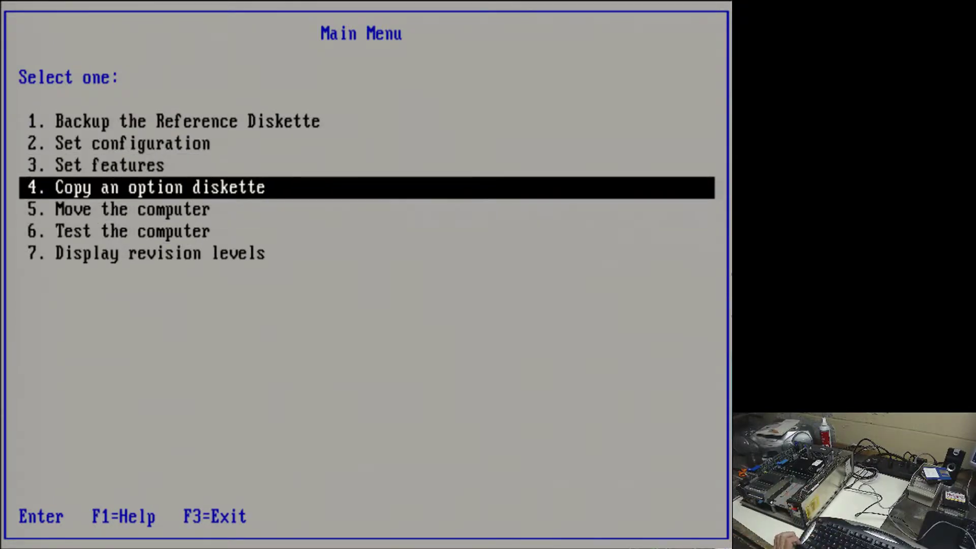
key(Down)
key(Down)
key(Down)
key(Down)
key(Down)
key(Down)
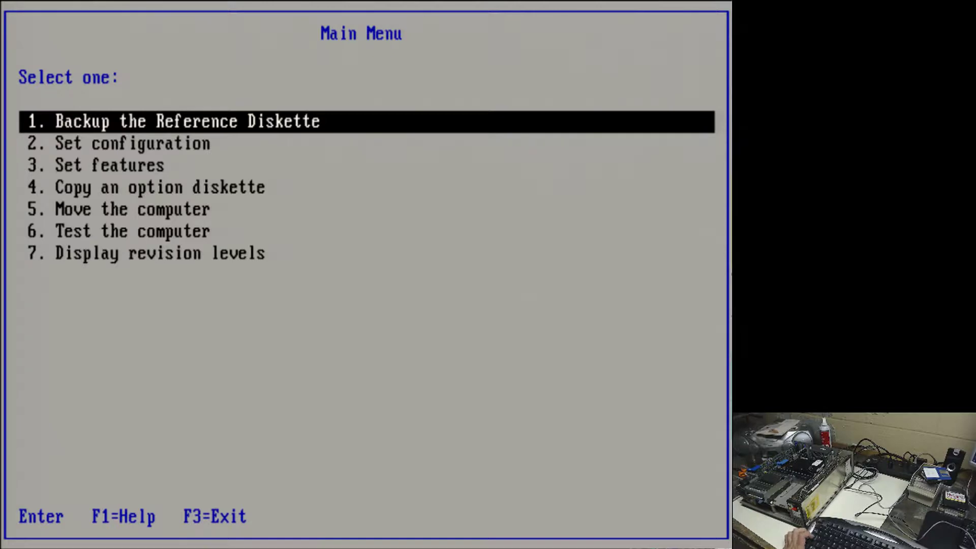
Step: Start the advanced diagnostics' fixed disk format, preparing Drive C for the operating system and confirming the erasure of all information
key(ctrl+a)
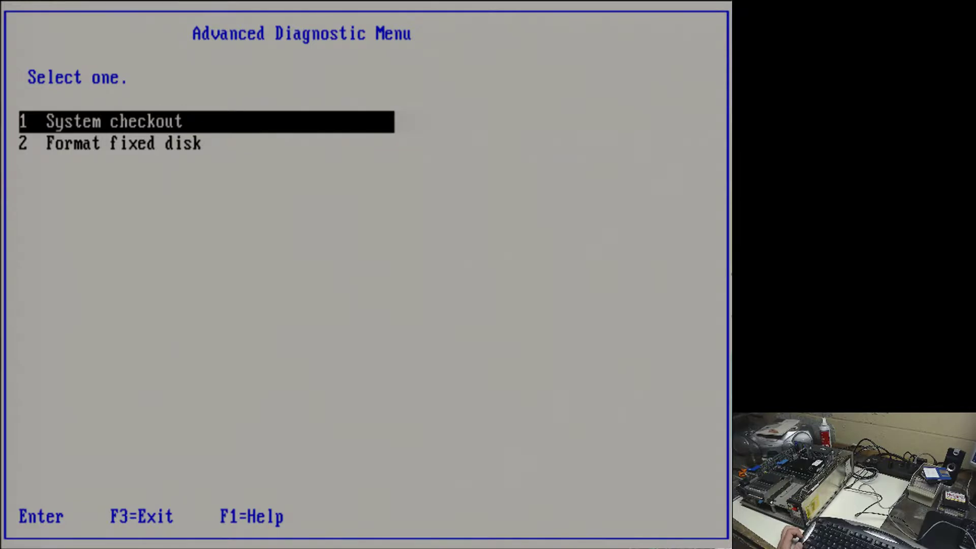
key(Down)
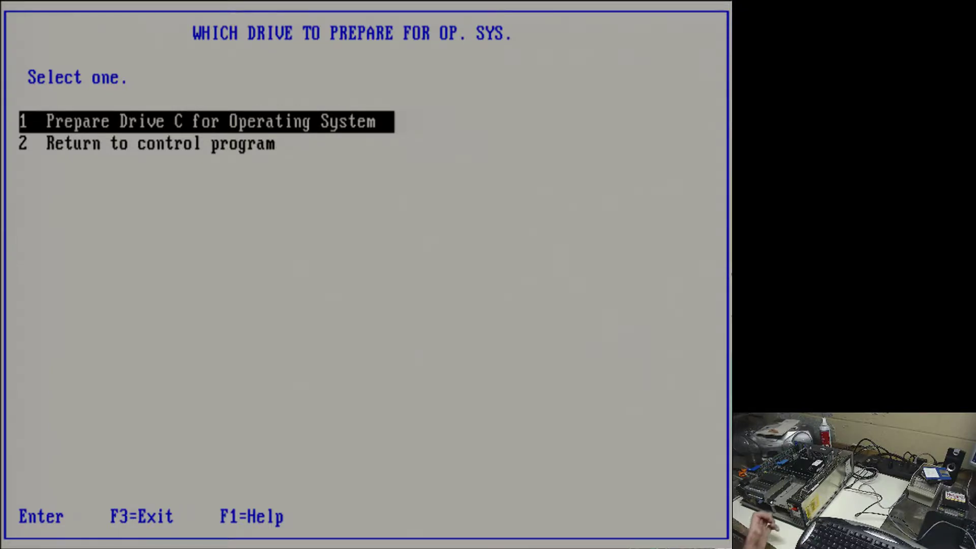
key(Return)
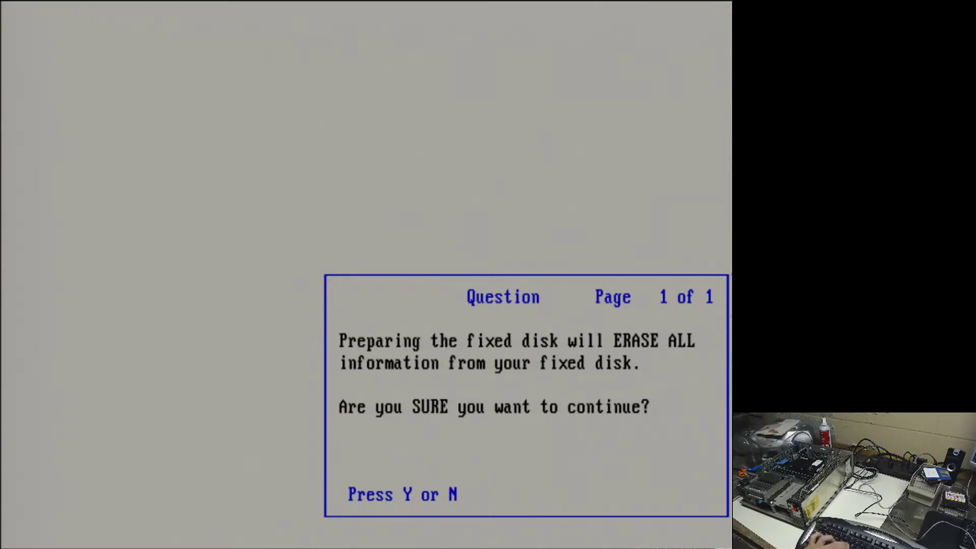
key(y)
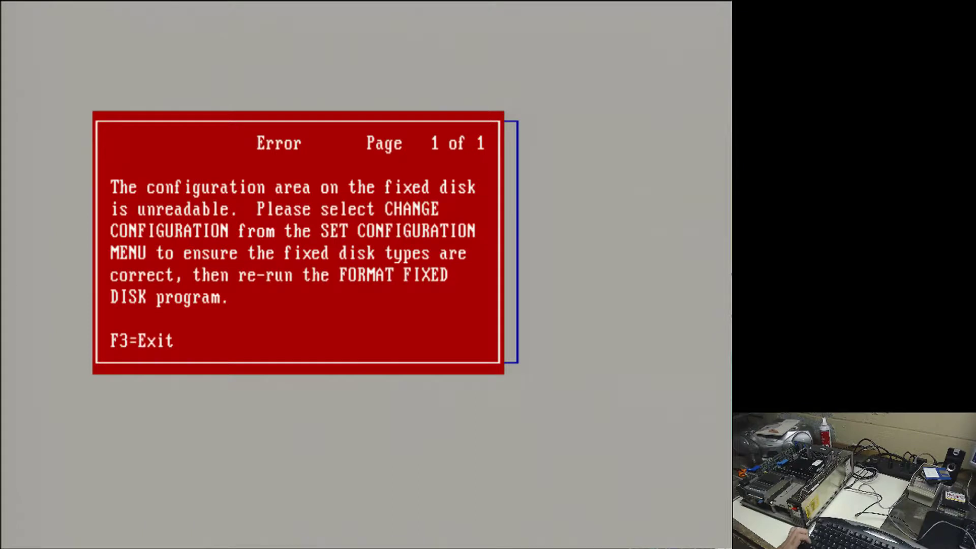
Step: Agree to prepare the disk using the stored fixed disk type and start a factory preparation of drive C
key(F3)
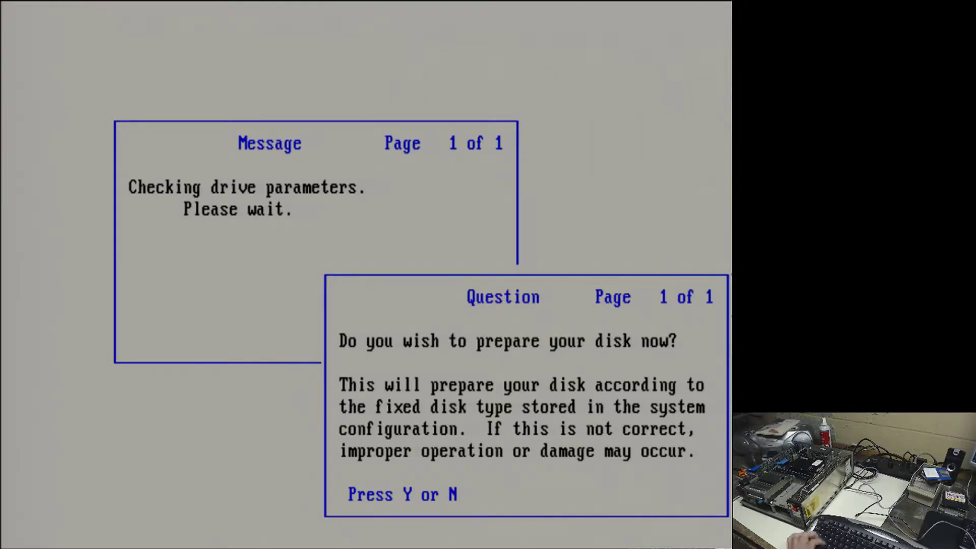
key(y)
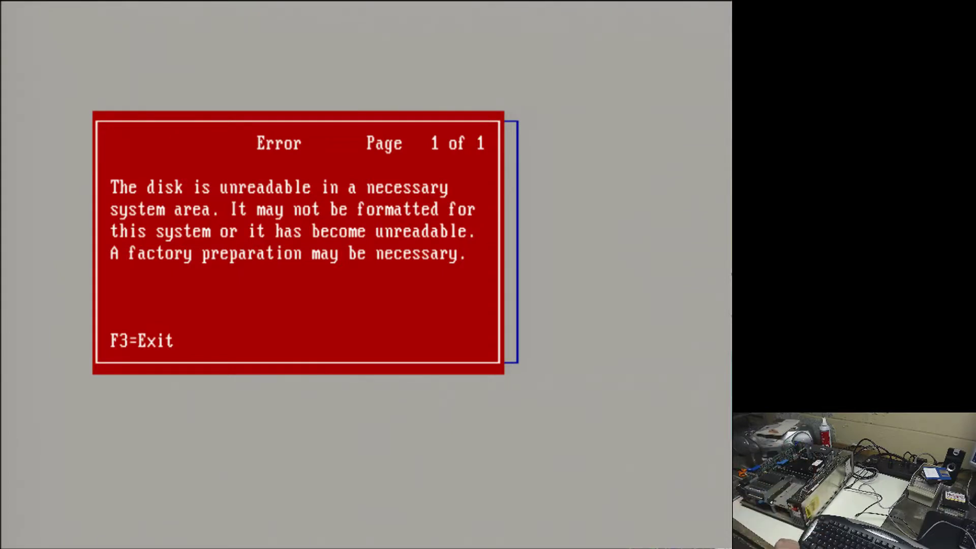
key(F3)
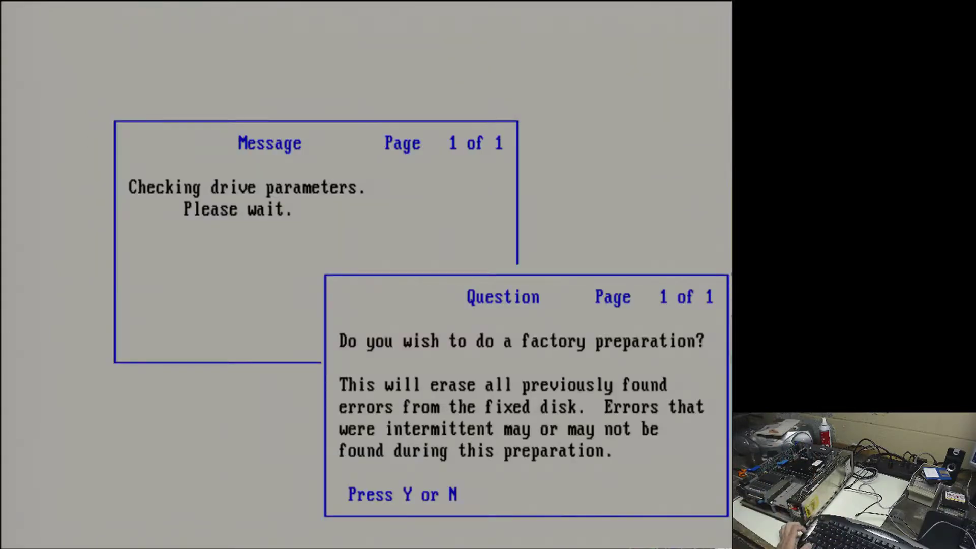
key(y)
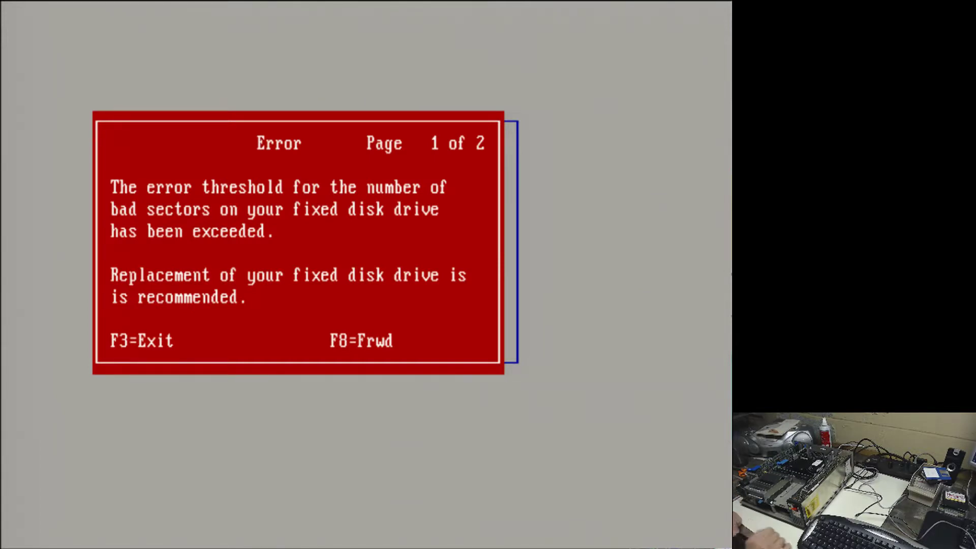
Step: Close the disk preparation, decline another factory preparation, and exit the Advanced Diagnostic Menu
key(F3)
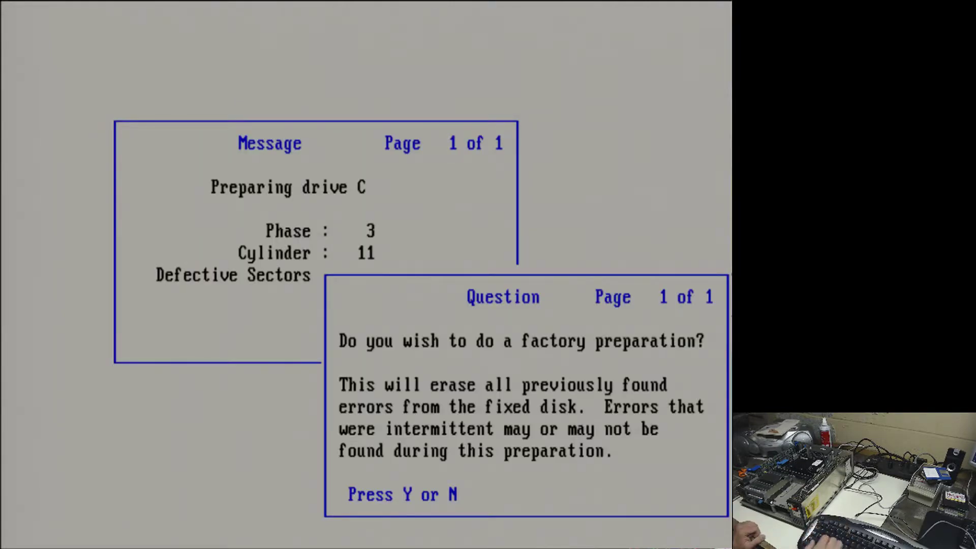
key(n)
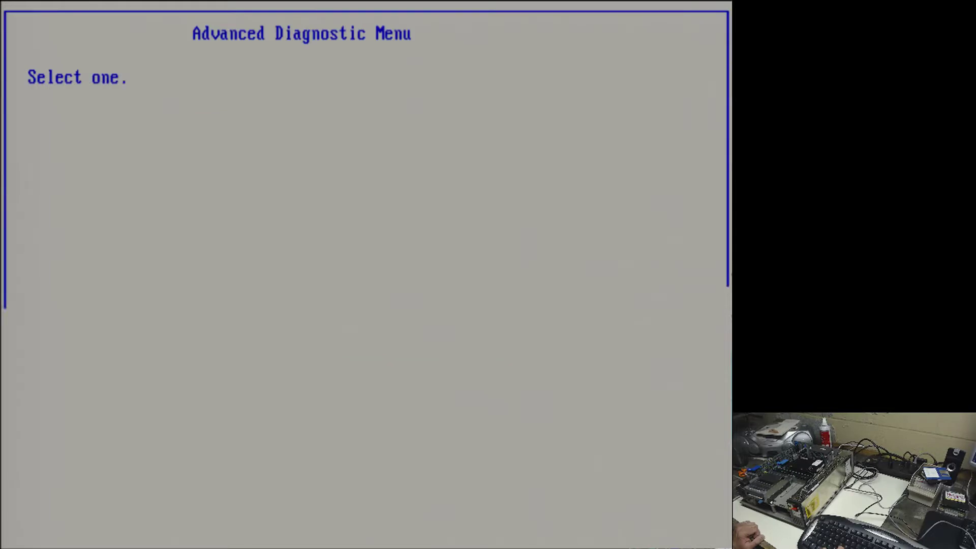
key(F3)
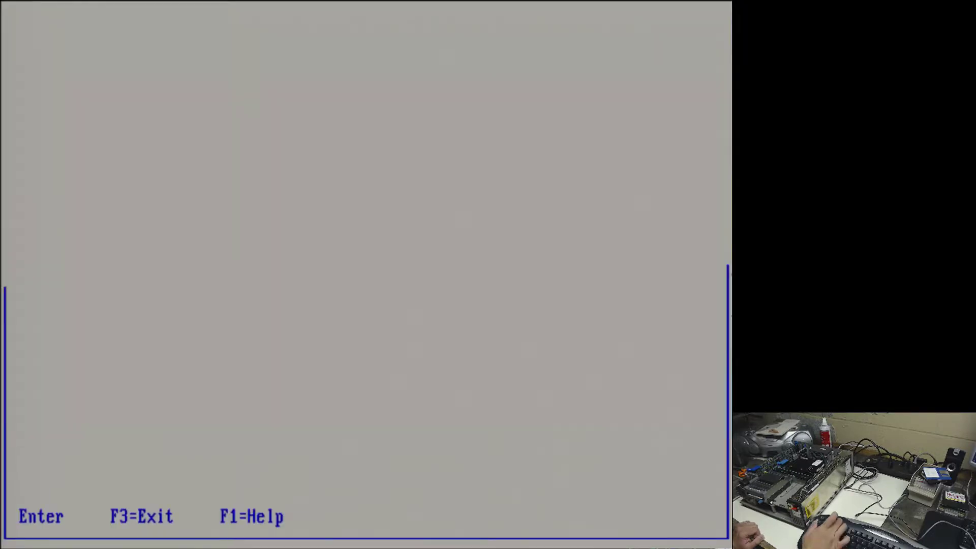
key(Return)
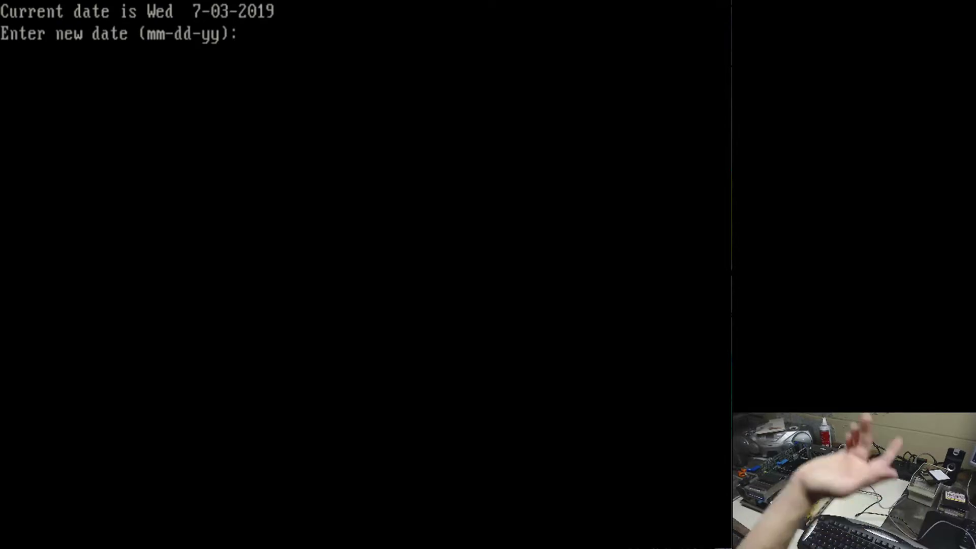
Step: Keep the current DOS date and time and list the files on drive A with dir
key(Return)
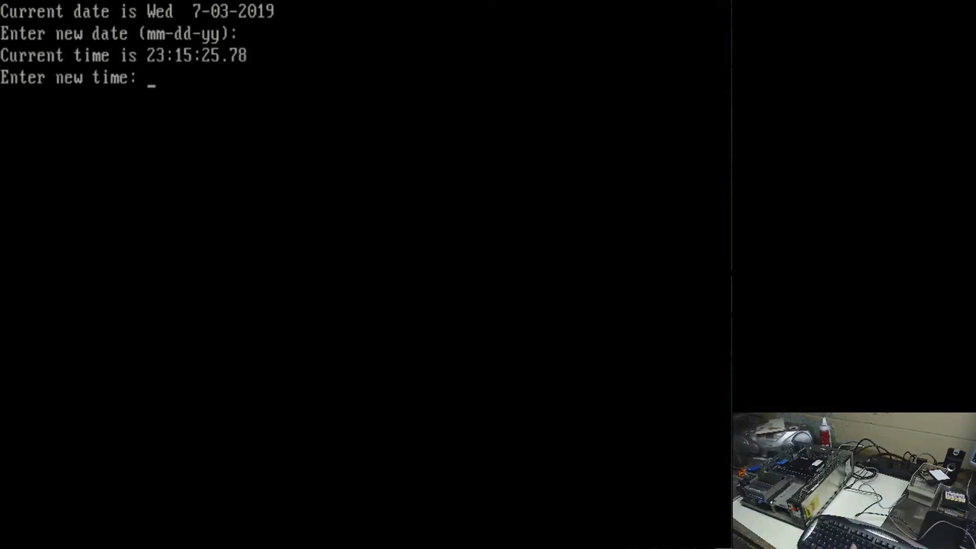
key(Return)
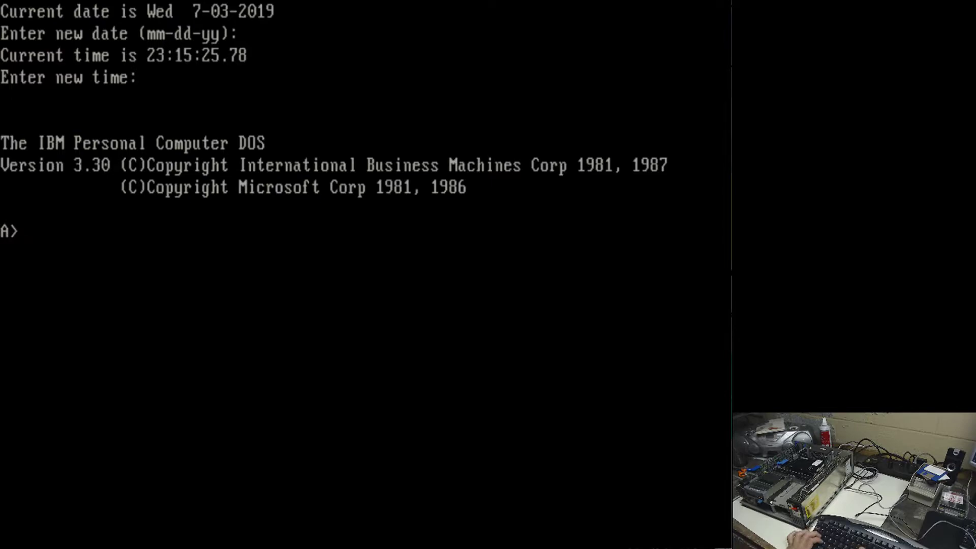
text(dir)
key(Return)
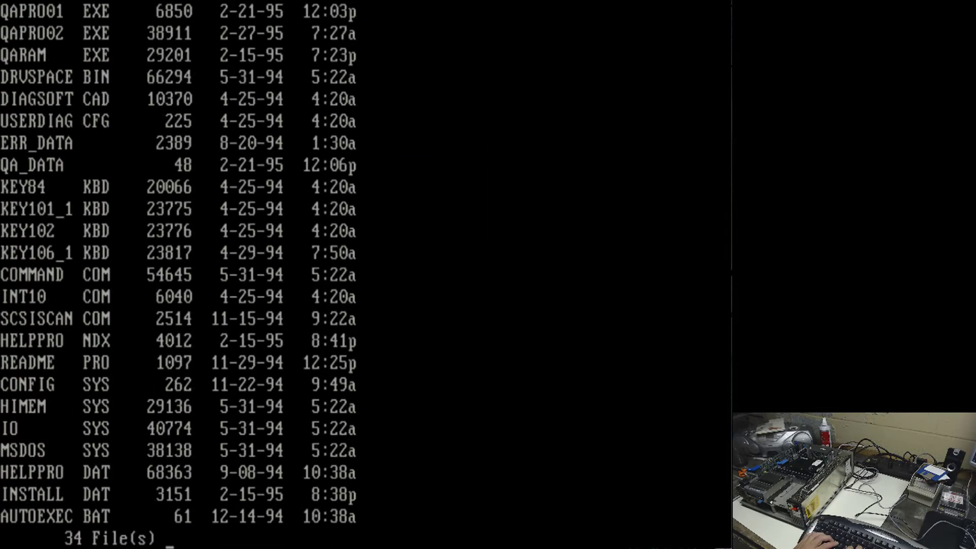
Step: Run qapro from drive A and open its System Info menu
text(qapr)
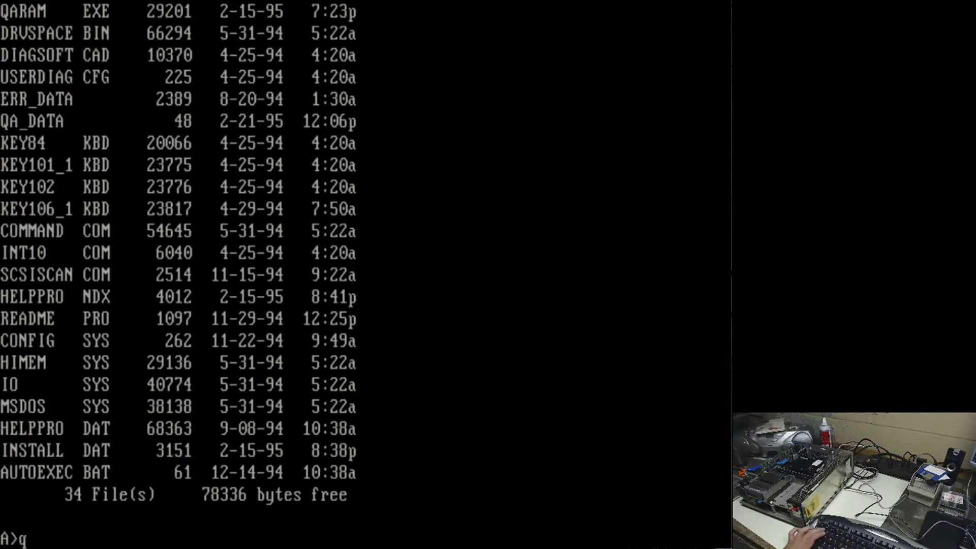
text(o)
key(Return)
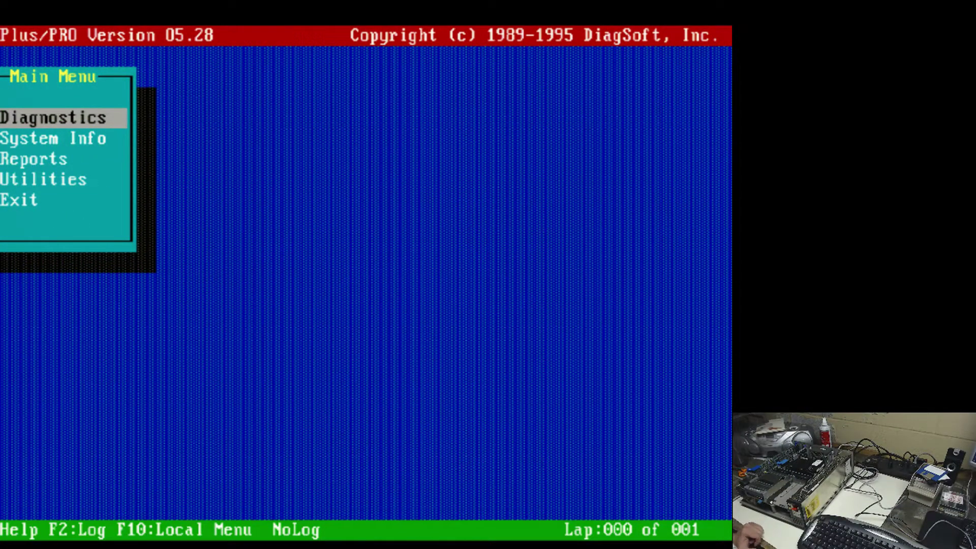
key(Down)
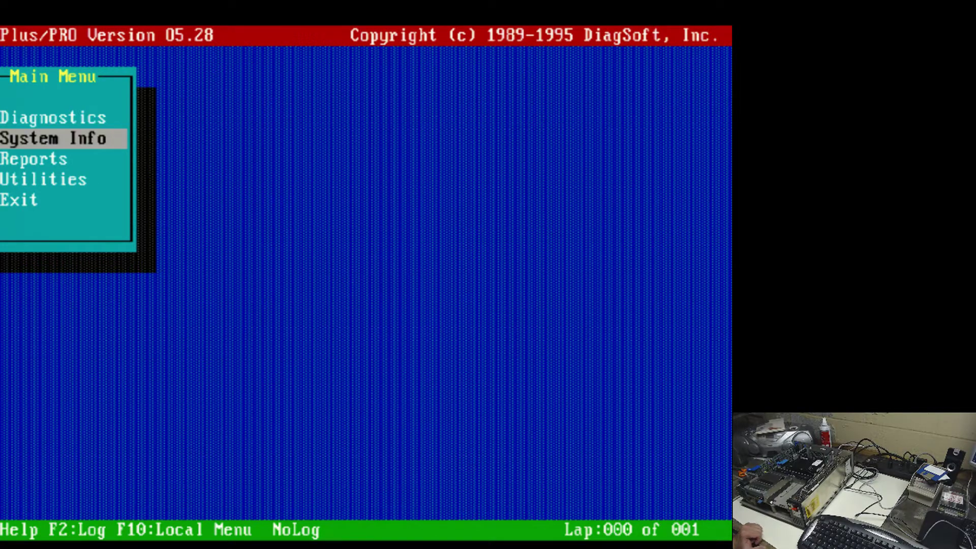
key(Return)
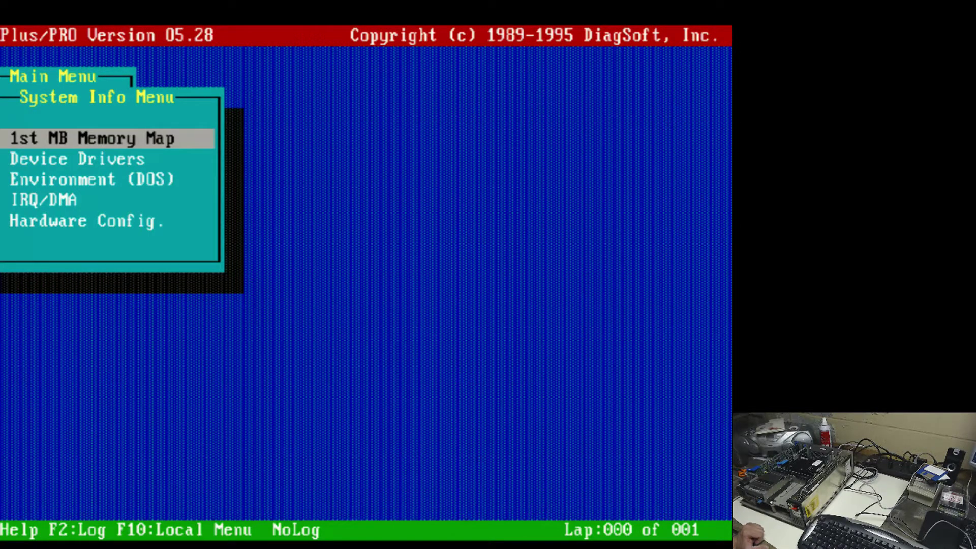
Step: Run the Hardware Config. report, dismissing the hardware-checking notice and accepting the selected hardware checks
key(Down)
key(Down)
key(Down)
key(Down)
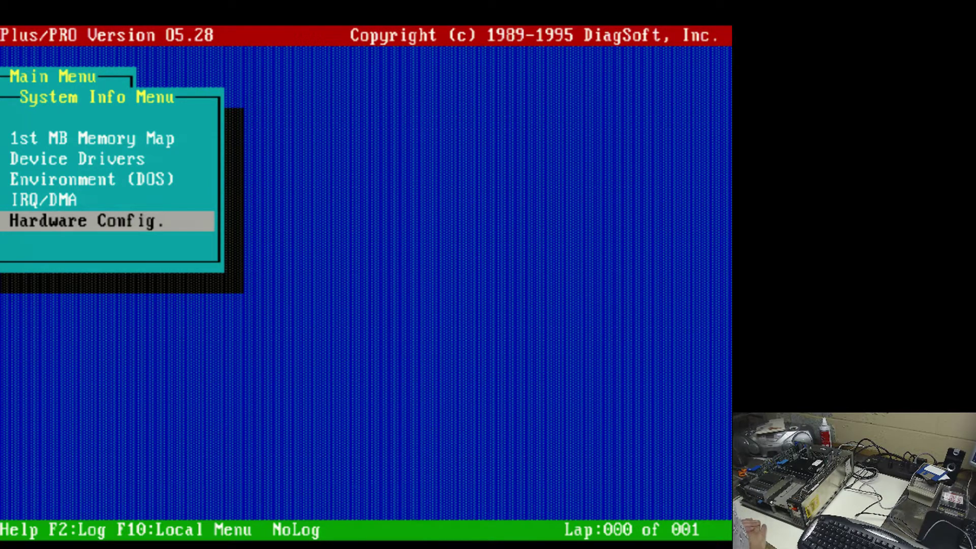
key(Return)
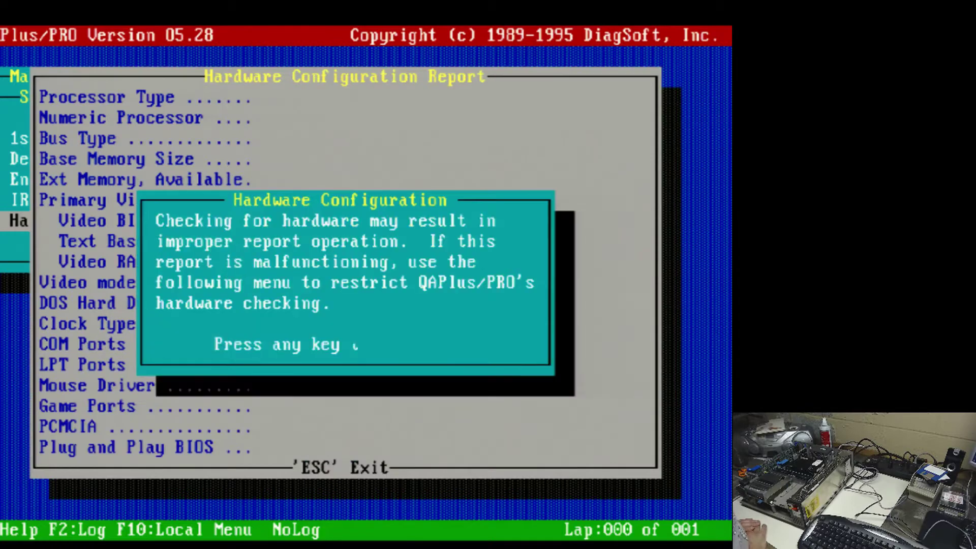
key(Return)
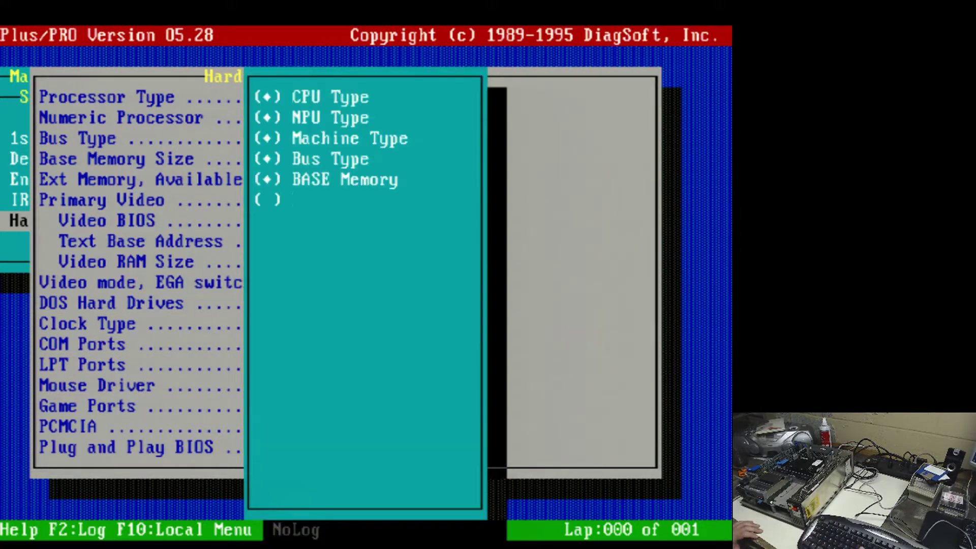
key(Return)
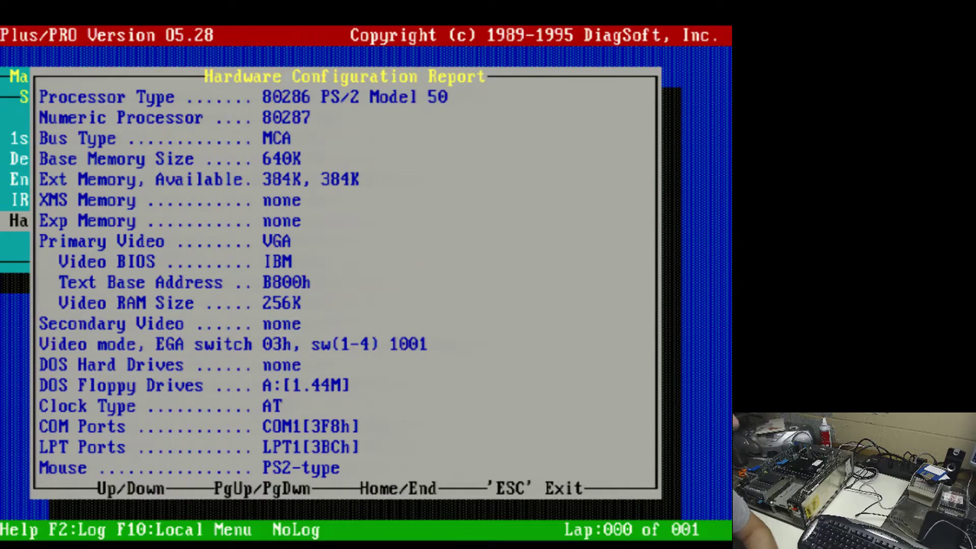
Step: Read the remaining entries of the Hardware Configuration Report and return to the Main Menu
key(Down)
key(Down)
key(Down)
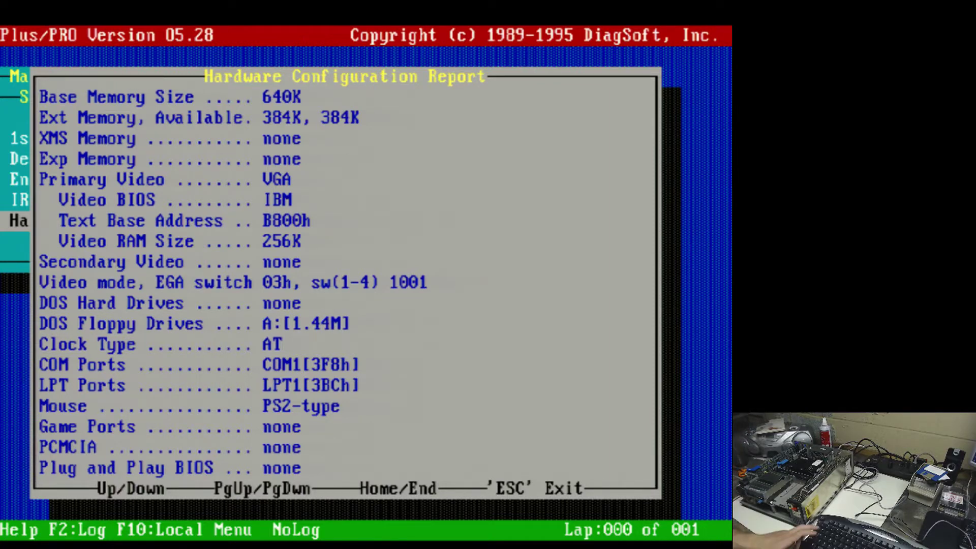
key(Escape)
key(Escape)
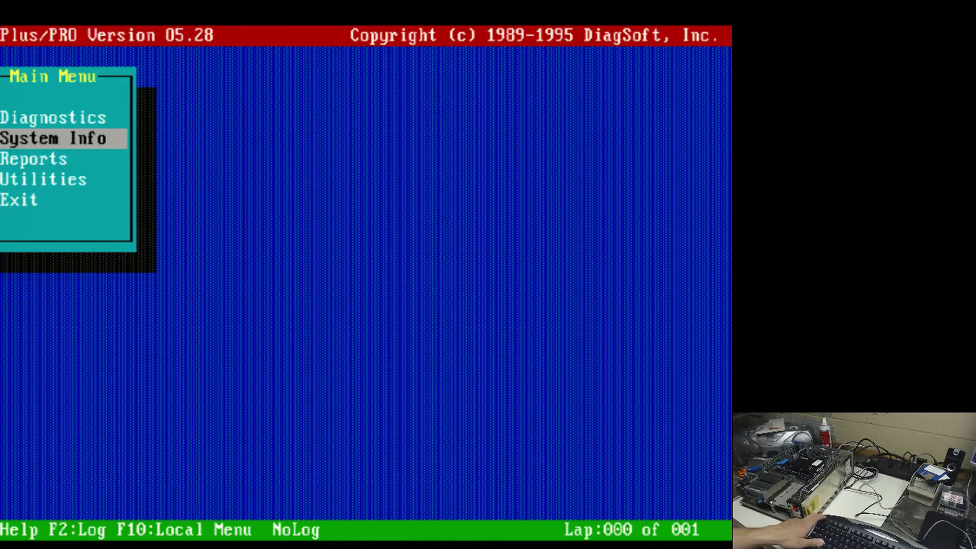
key(Up)
key(Up)
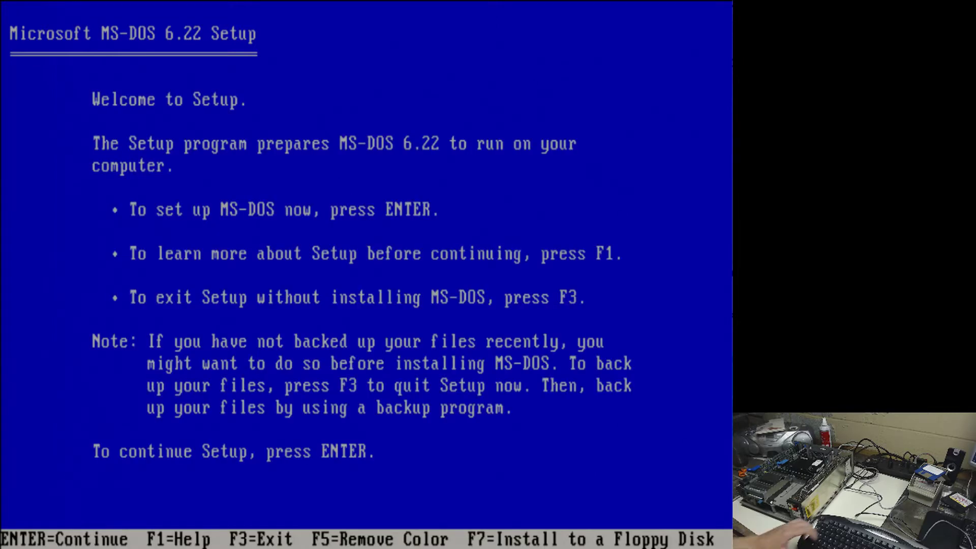
Step: Exit MS-DOS 6.22 Setup without installing MS-DOS
key(F3)
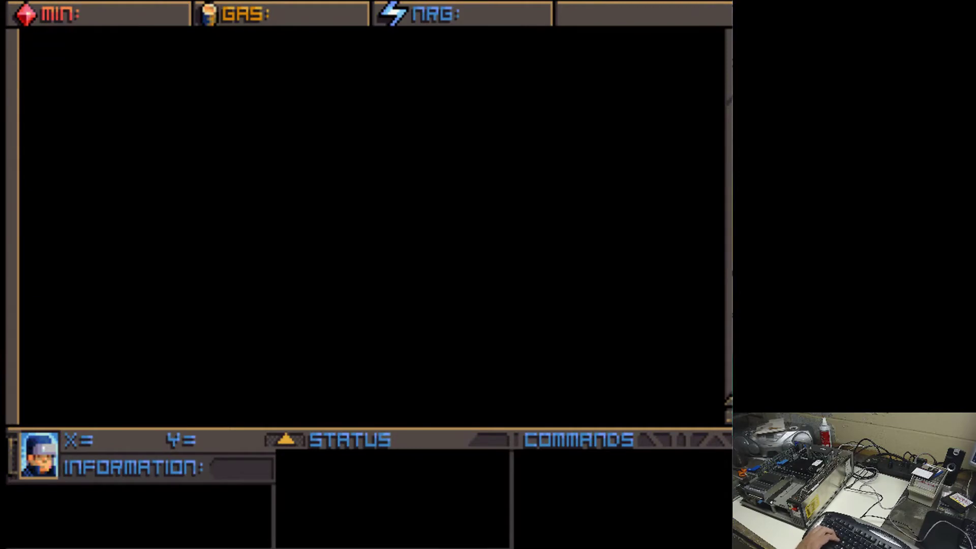
Step: Drive the builder up to the dirt road and east along it, across the bridge, to the junction at X=166, Y=037
key(Up)
key(Up)
key(Up)
key(Right)
key(Right)
key(Right)
key(Right)
key(Right)
key(Right)
key(Right)
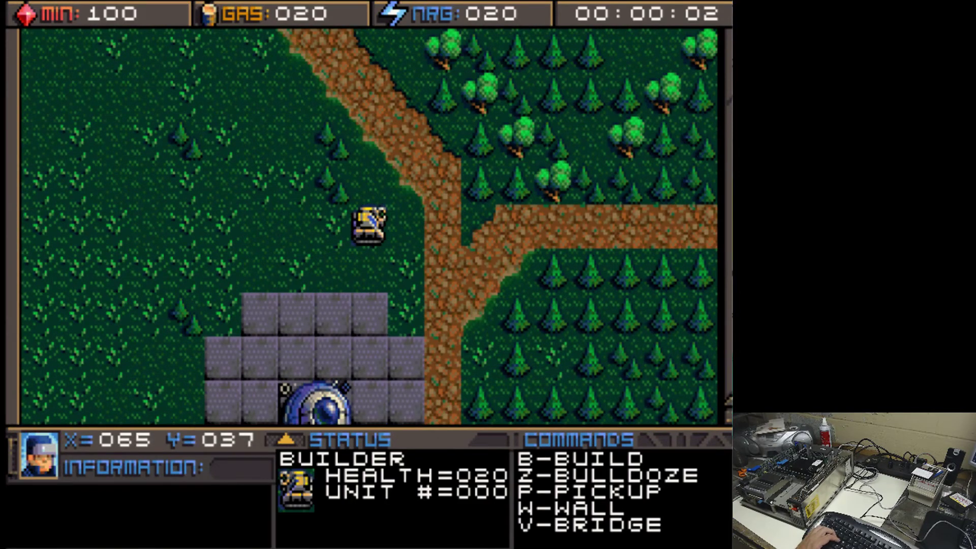
key(Right)
key(Right)
key(Right)
key(Right)
key(Right)
key(Right)
key(Right)
key(Right)
key(Right)
key(Right)
key(Right)
key(Right)
key(Right)
key(Right)
key(Right)
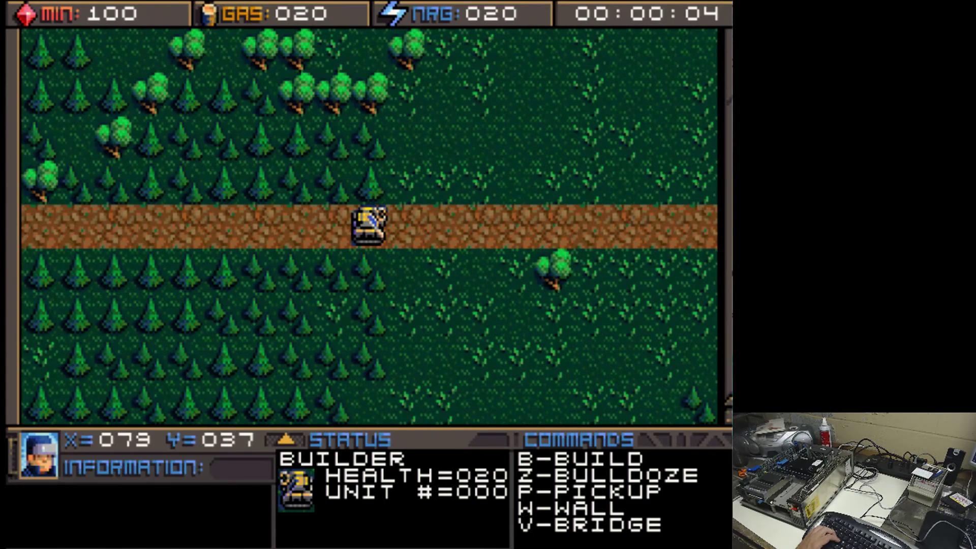
key(Right)
key(Right)
key(Right)
key(Right)
key(Right)
key(Right)
key(Right)
key(Right)
key(Right)
key(Right)
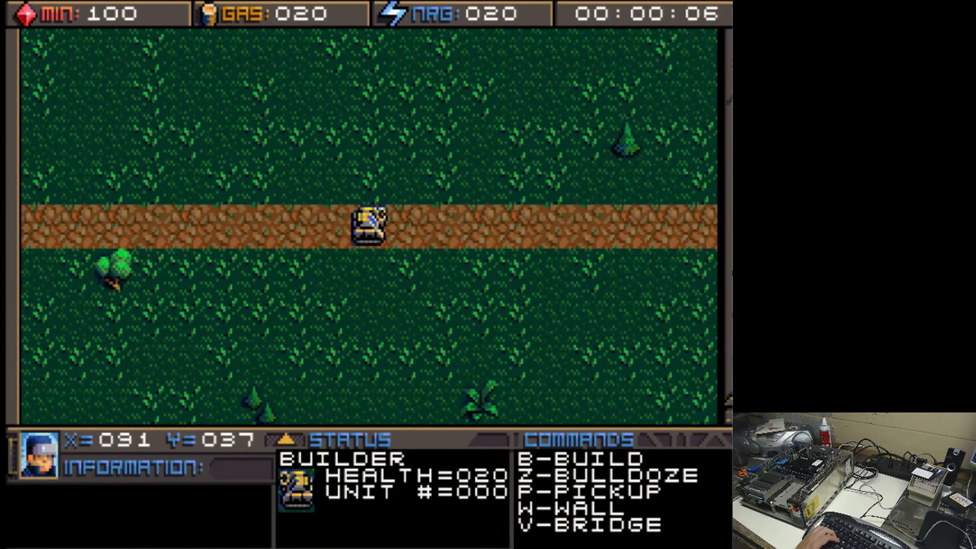
key(Right)
key(Right)
key(Right)
key(Right)
key(Right)
key(Right)
key(Right)
key(Right)
key(Right)
key(Right)
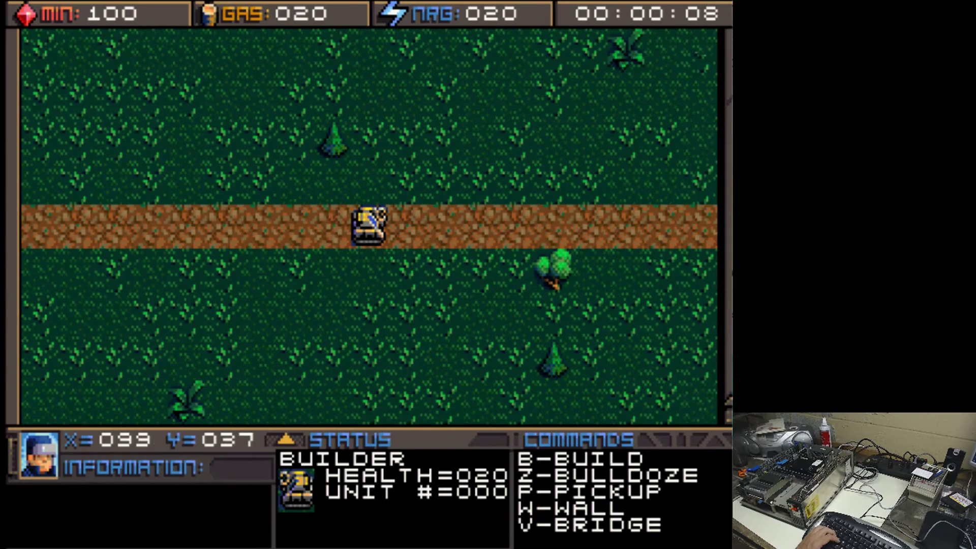
key(Right)
key(Right)
key(Right)
key(Right)
key(Right)
key(Right)
key(Right)
key(Right)
key(Right)
key(Right)
key(Right)
key(Right)
key(Right)
key(Right)
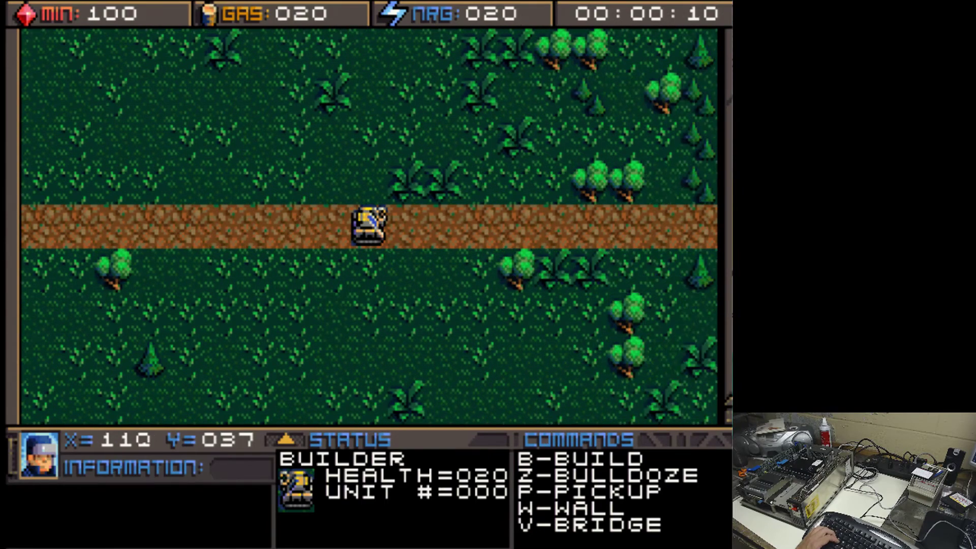
key(Right)
key(Right)
key(Right)
key(Right)
key(Right)
key(Right)
key(Right)
key(Right)
key(Right)
key(Right)
key(Right)
key(Right)
key(Right)
key(Right)
key(Right)
key(Right)
key(Right)
key(Right)
key(Right)
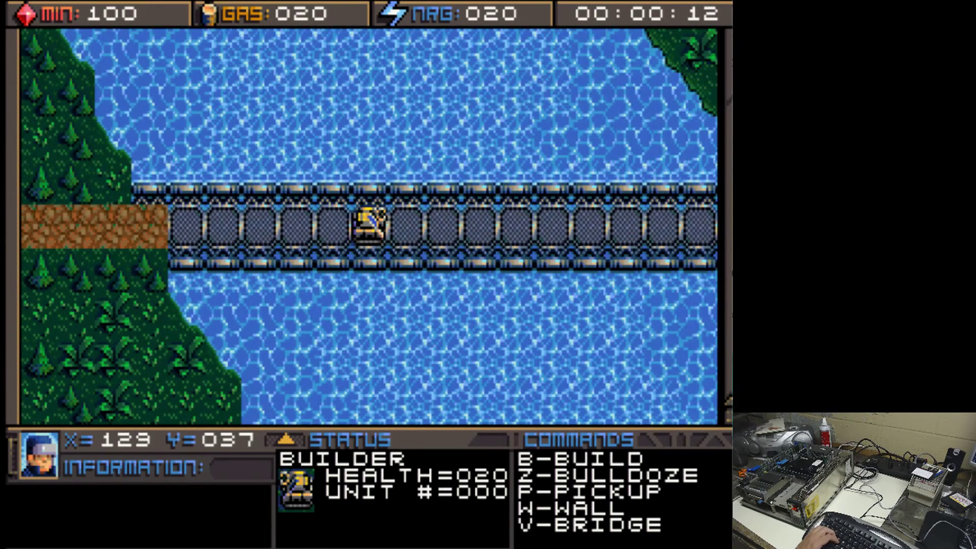
key(Right)
key(Right)
key(Right)
key(Right)
key(Right)
key(Right)
key(Right)
key(Right)
key(Right)
key(Right)
key(Right)
key(Right)
key(Right)
key(Right)
key(Right)
key(Right)
key(Right)
key(Right)
key(Right)
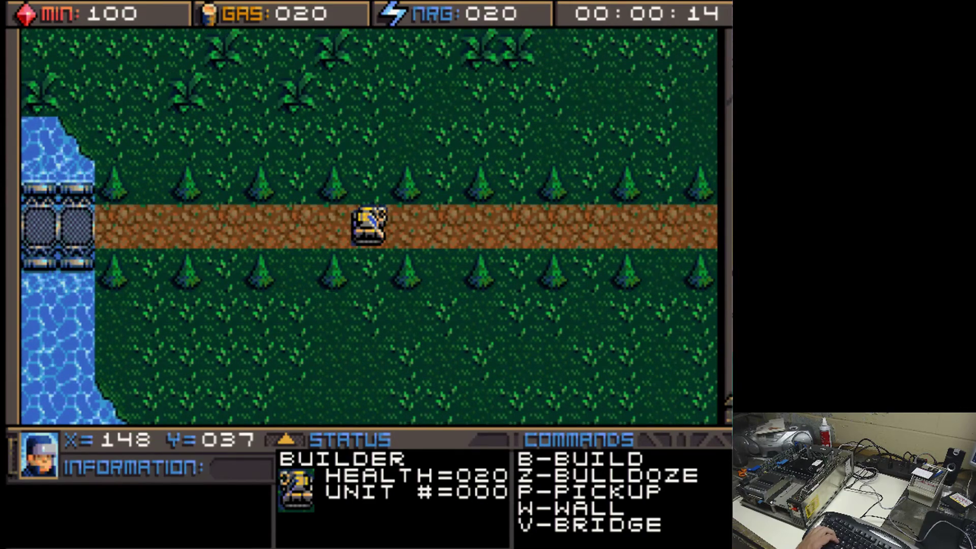
key(Right)
key(Right)
key(Right)
key(Right)
key(Right)
key(Right)
key(Right)
key(Right)
key(Right)
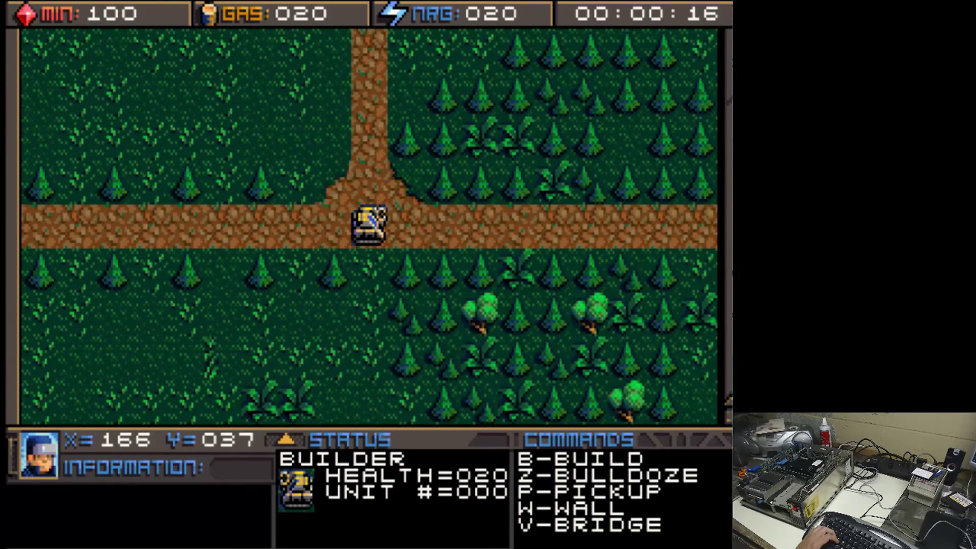
Step: Drive the builder north from the junction along the side road to Y=034
key(Up)
key(Up)
key(Up)
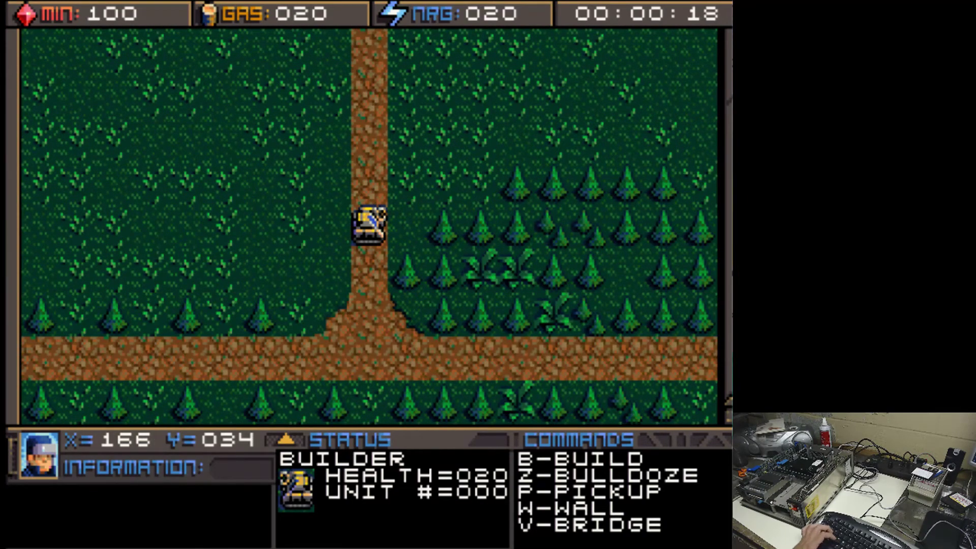
Step: Pause the game by opening its options menu and select Exit Game
key(Escape)
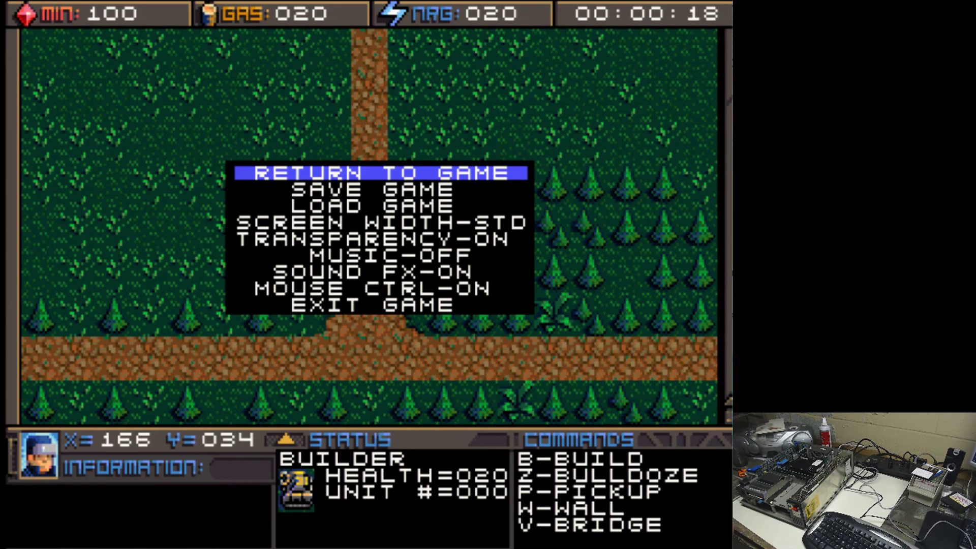
key(Down)
key(Down)
key(Down)
key(Down)
key(Down)
key(Down)
key(Down)
key(Down)
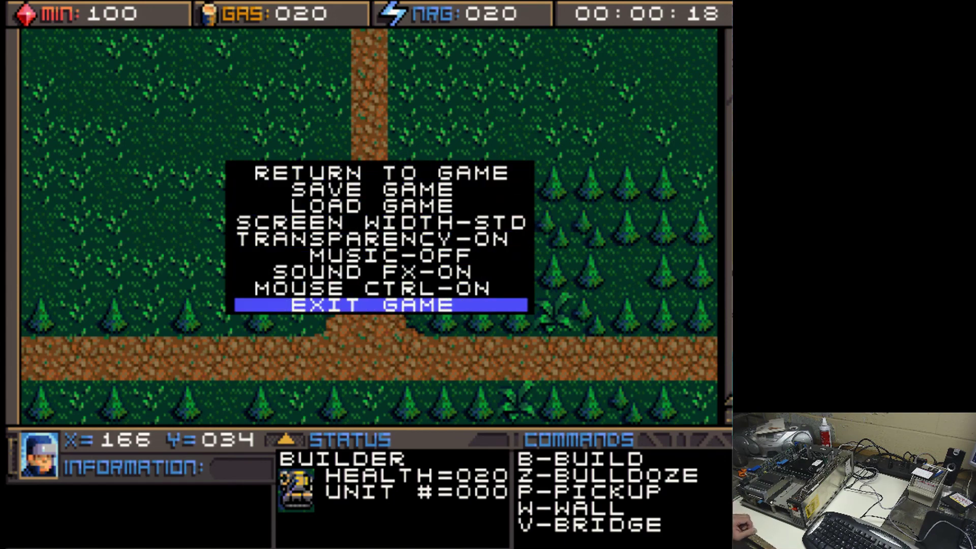